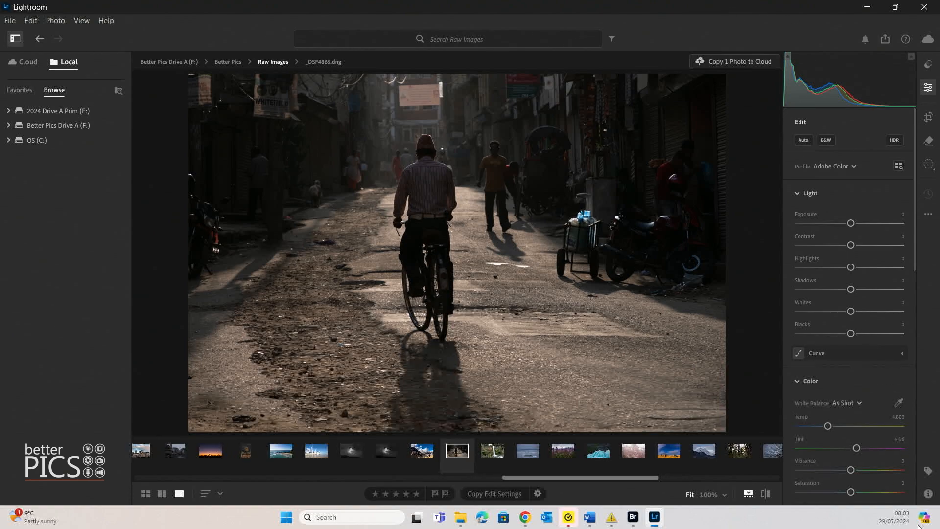
# Examine the street photo's camera, lens and exposure information, and return to the edit settings
pyautogui.click(928, 494)
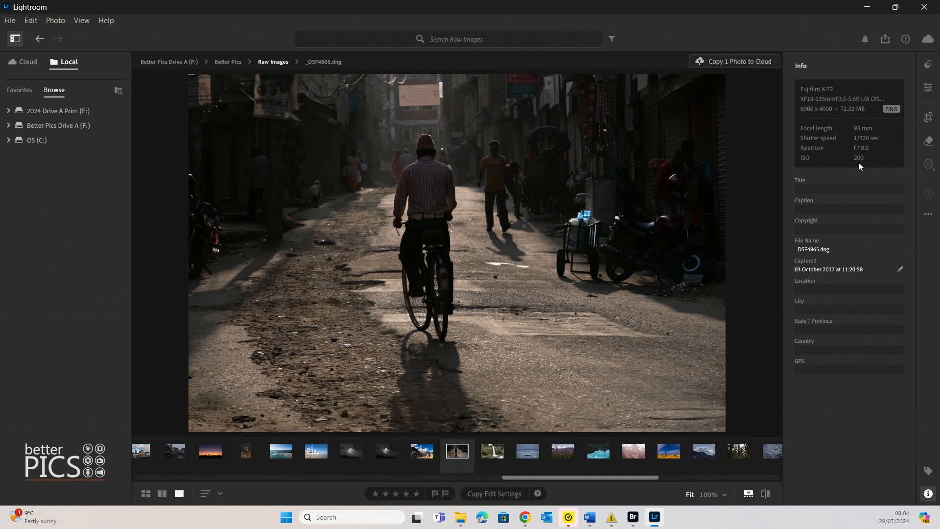
pyautogui.click(928, 88)
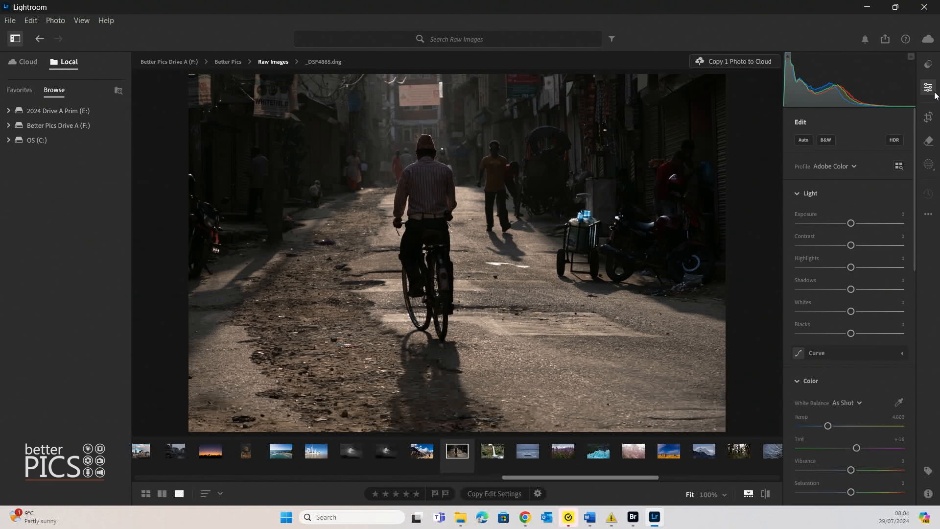
# Try the Adobe Landscape profile, and convert the photo to black and white with the Adobe Monochrome profile
pyautogui.click(830, 140)
pyautogui.click(831, 143)
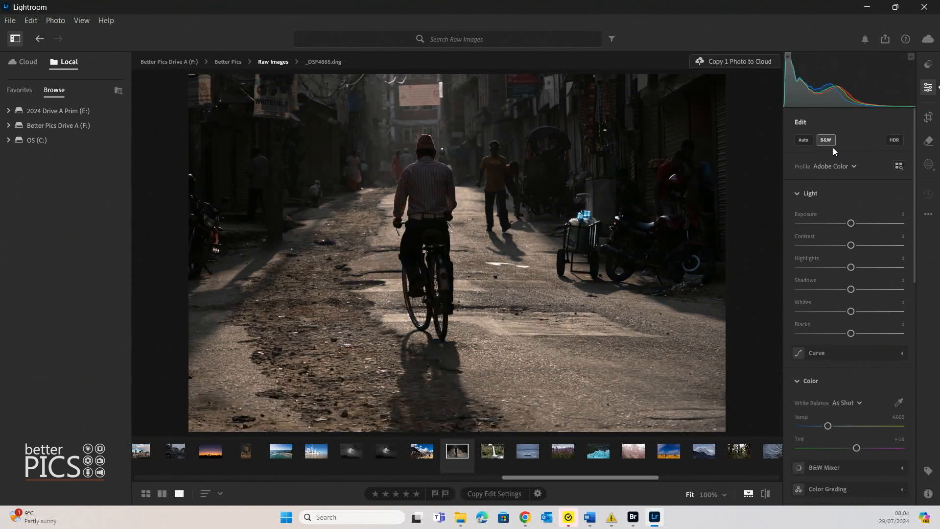
pyautogui.click(848, 166)
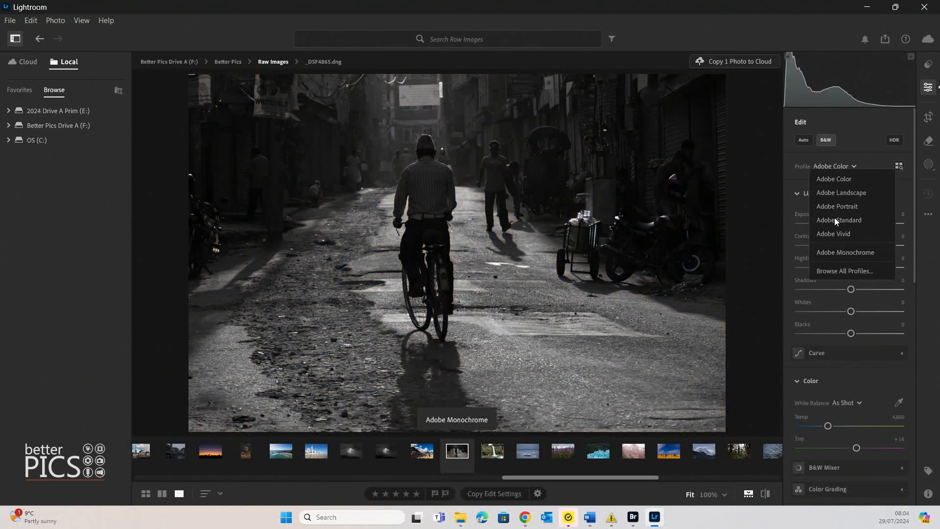
pyautogui.click(841, 193)
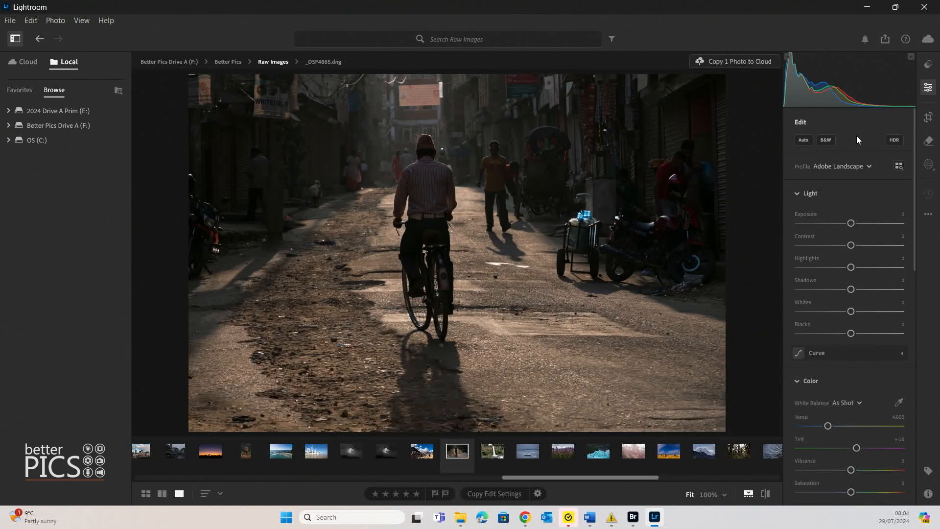
pyautogui.click(825, 140)
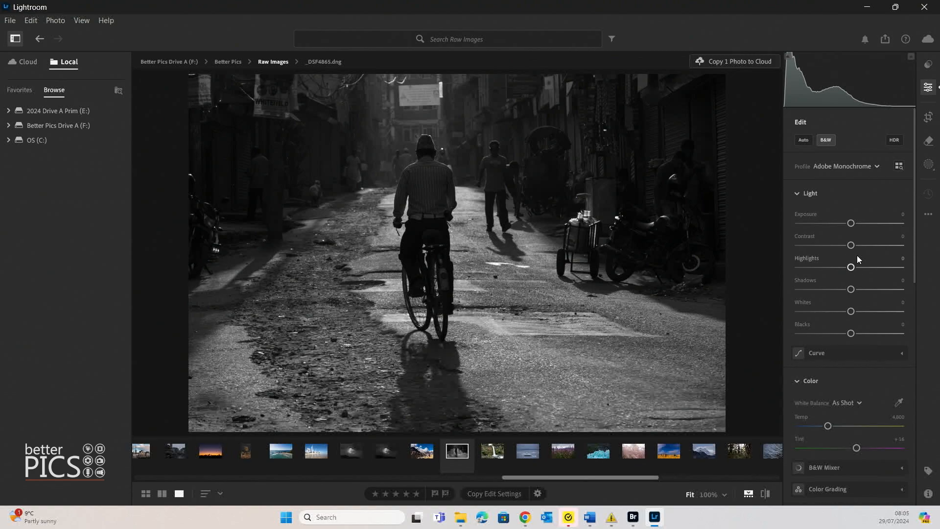
# Set the photo's Contrast to +18 and its Highlights to -31
pyautogui.moveTo(850, 245); pyautogui.dragTo(861, 246)
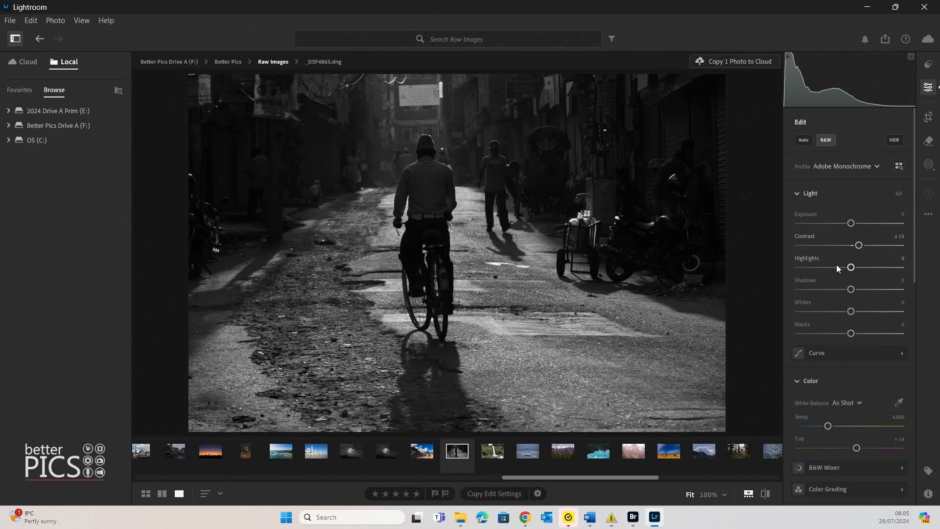
pyautogui.moveTo(857, 245); pyautogui.dragTo(838, 272)
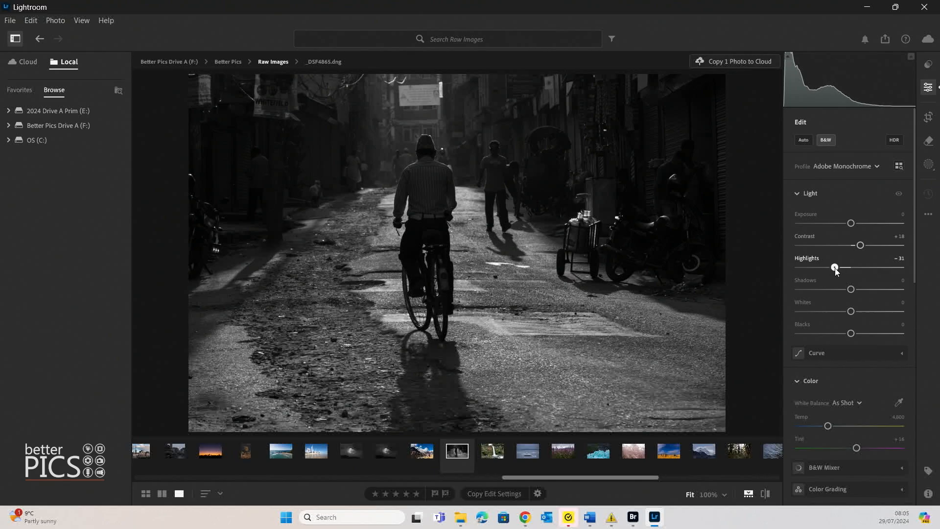
pyautogui.click(416, 293)
pyautogui.click(416, 292)
# Adjust the white balance to a Temp of 5,875 and a Tint of +61
pyautogui.scroll(-3, 919, 251)
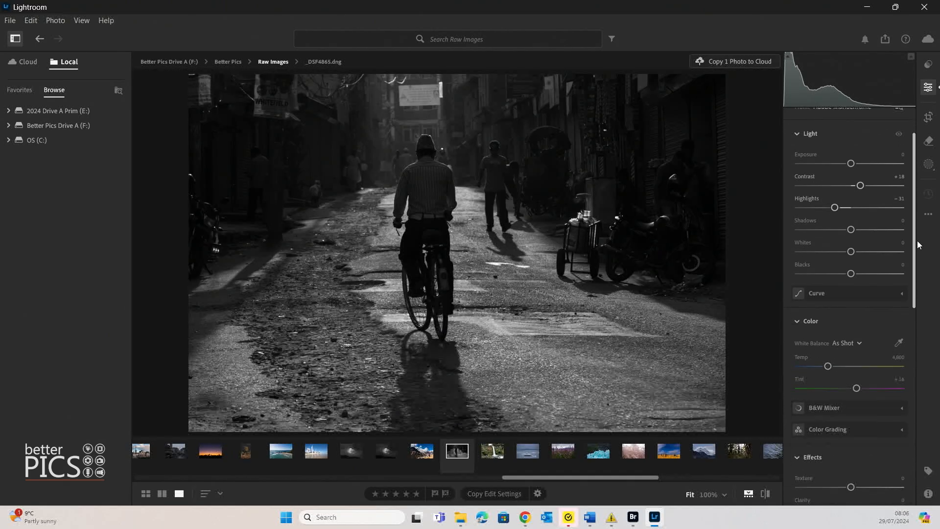
pyautogui.scroll(-4, 918, 251)
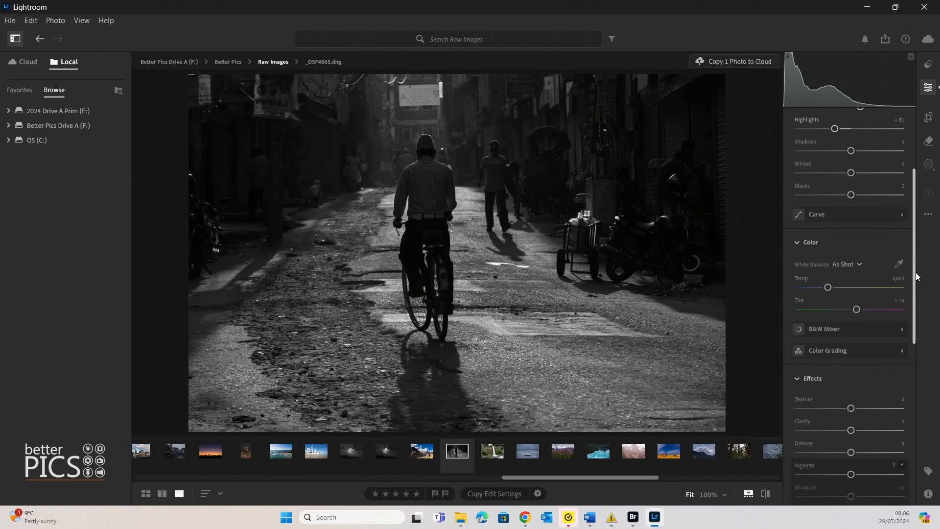
pyautogui.moveTo(828, 253)
pyautogui.mouseDown()
pyautogui.moveTo(813, 260)
pyautogui.moveTo(851, 260)
pyautogui.moveTo(859, 275)
pyautogui.moveTo(827, 277)
pyautogui.moveTo(871, 275)
pyautogui.moveTo(845, 254)
pyautogui.moveTo(856, 257)
pyautogui.moveTo(827, 257)
pyautogui.moveTo(853, 254)
pyautogui.moveTo(826, 257)
pyautogui.mouseUp()
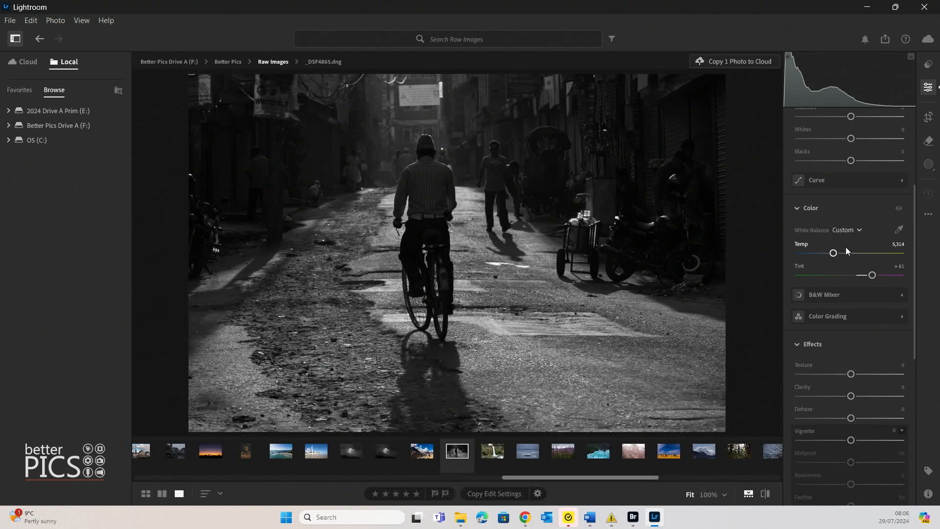
pyautogui.moveTo(833, 252); pyautogui.dragTo(839, 256)
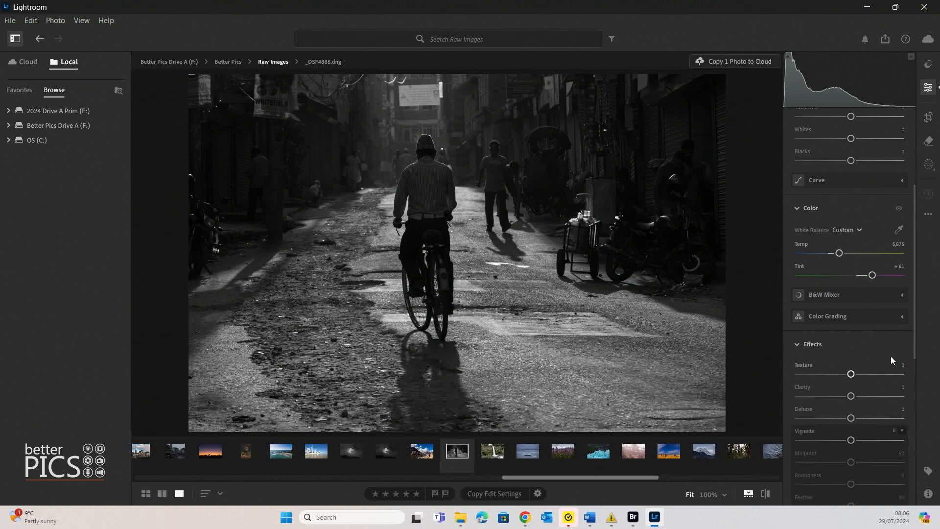
# Set the Clarity effect to +11 and Dehaze to -3
pyautogui.moveTo(914, 283); pyautogui.dragTo(916, 332)
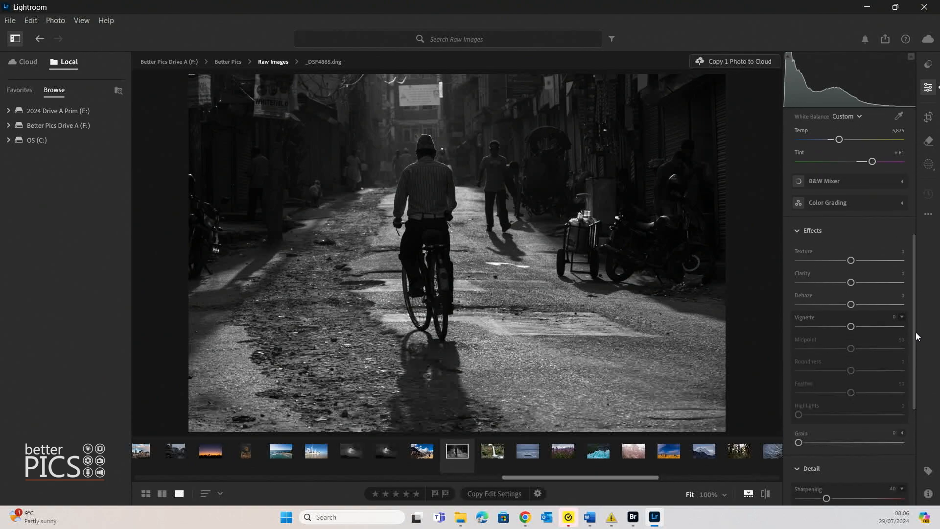
pyautogui.moveTo(850, 282); pyautogui.dragTo(863, 283)
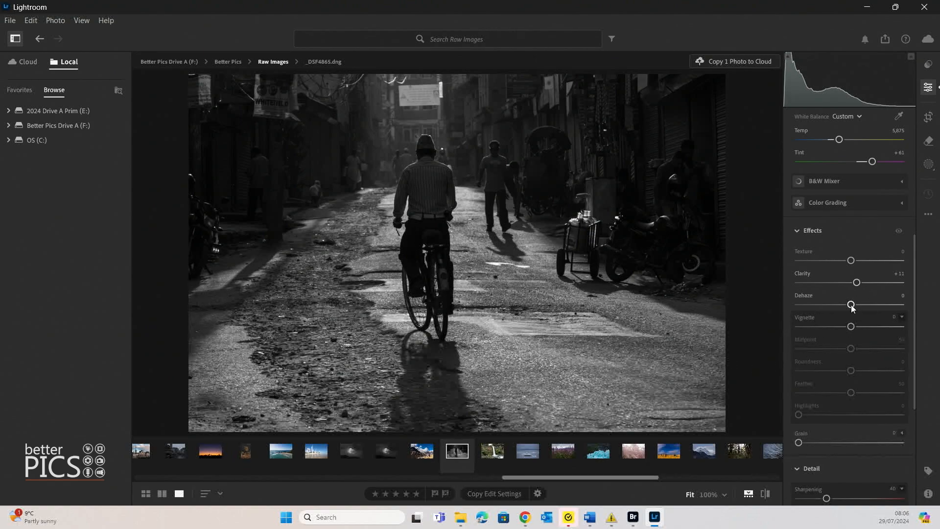
pyautogui.moveTo(852, 306)
pyautogui.mouseDown()
pyautogui.moveTo(835, 305)
pyautogui.moveTo(867, 305)
pyautogui.moveTo(851, 311)
pyautogui.mouseUp()
# Set the photo's Sharpening to 50 and restrict it with a Masking value of 73
pyautogui.moveTo(918, 257); pyautogui.dragTo(926, 333)
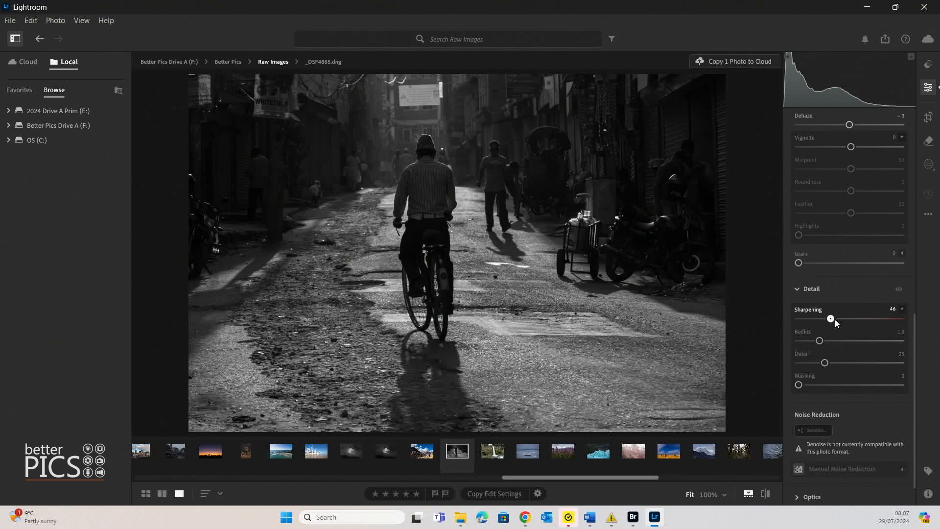
pyautogui.moveTo(837, 321); pyautogui.dragTo(838, 324)
pyautogui.press('alt')
pyautogui.moveTo(846, 384); pyautogui.dragTo(875, 386)
# Turn on Remove Chromatic Aberration in the Optics settings
pyautogui.scroll(-1, 848, 383)
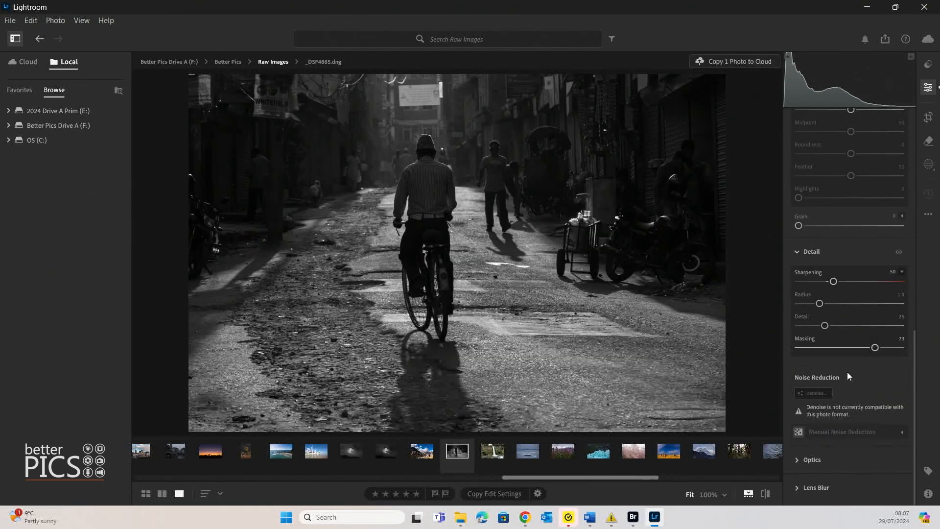
pyautogui.click(802, 459)
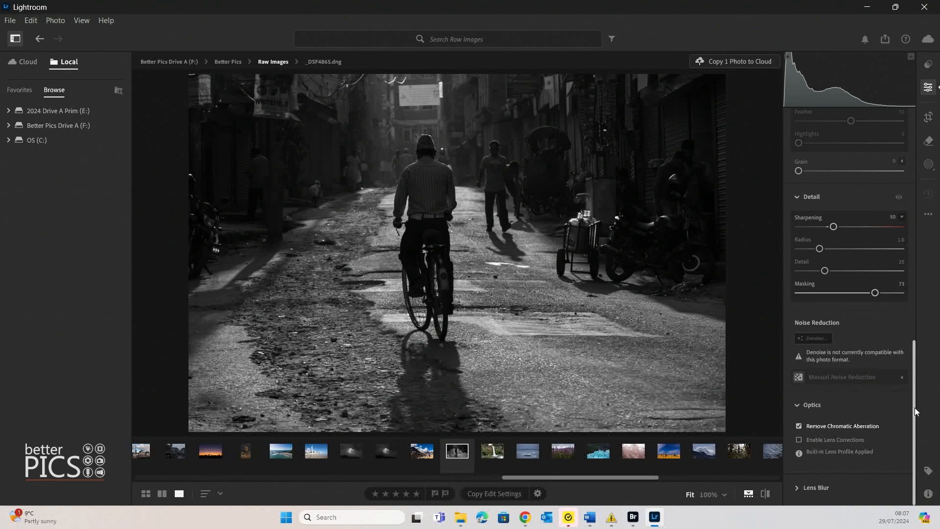
pyautogui.scroll(1, 916, 353)
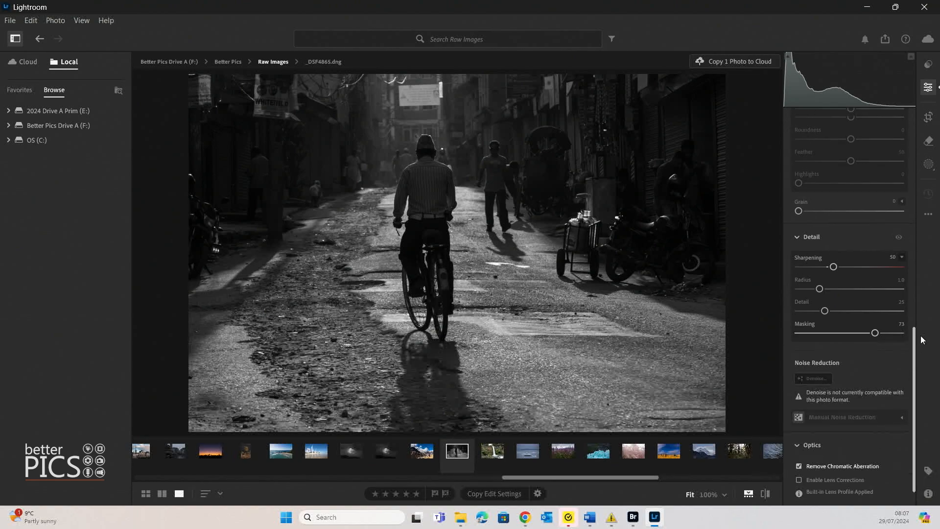
pyautogui.scroll(10, 921, 340)
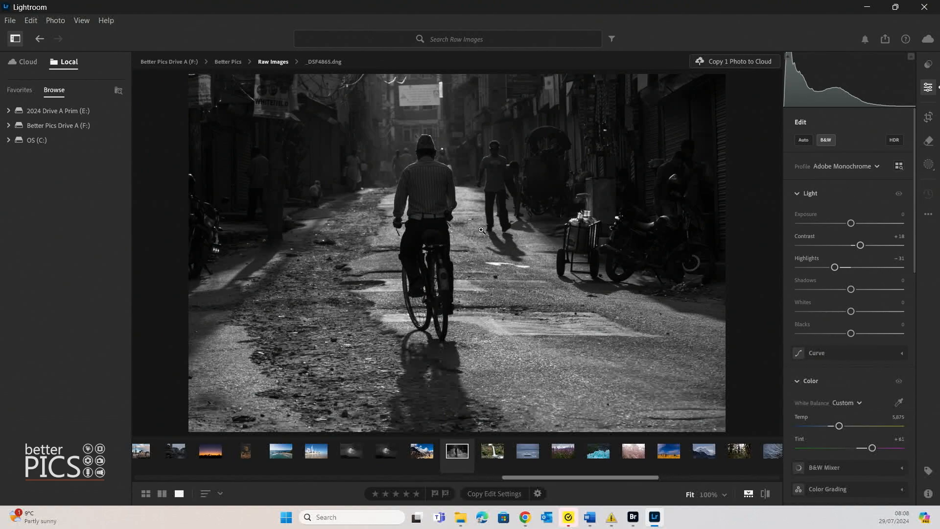
# Create a brush mask with size 26.7 and paint it over the buildings along both sides of the street
pyautogui.click(927, 167)
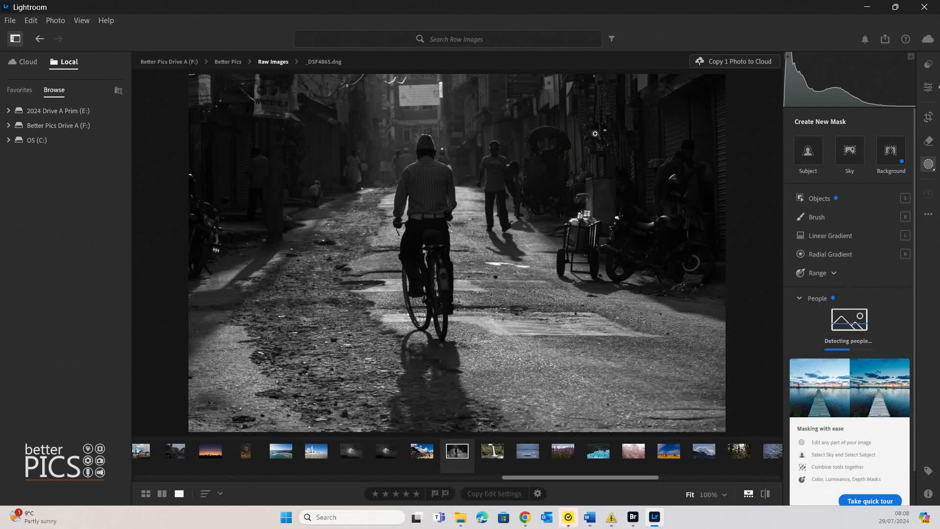
pyautogui.click(820, 217)
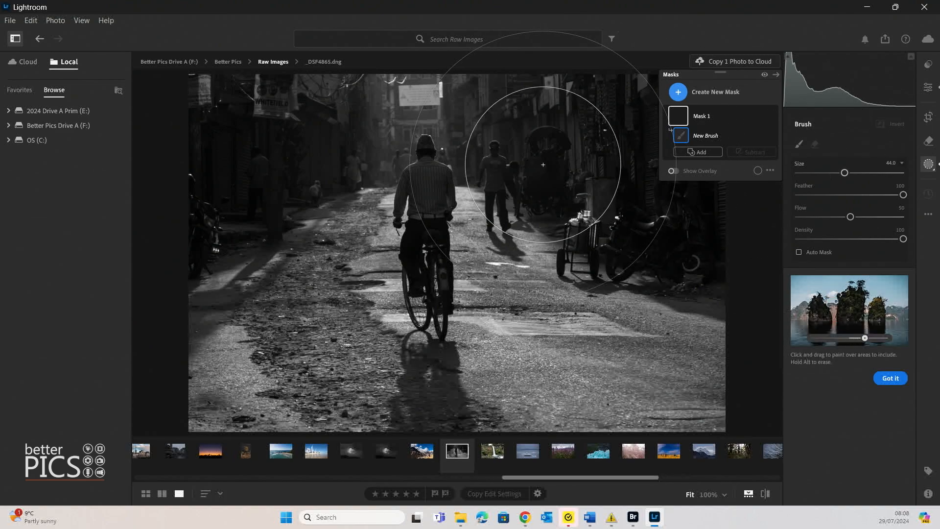
pyautogui.moveTo(844, 173); pyautogui.dragTo(829, 173)
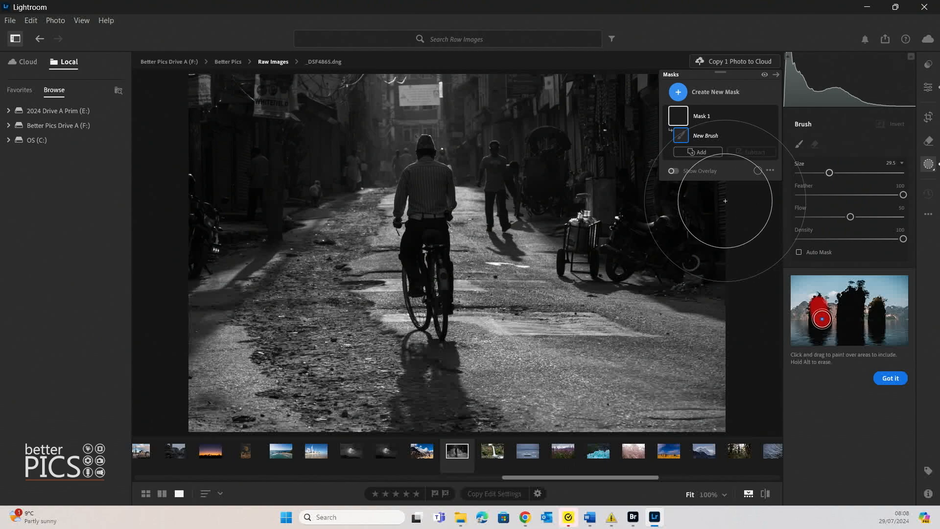
pyautogui.moveTo(829, 173); pyautogui.dragTo(828, 172)
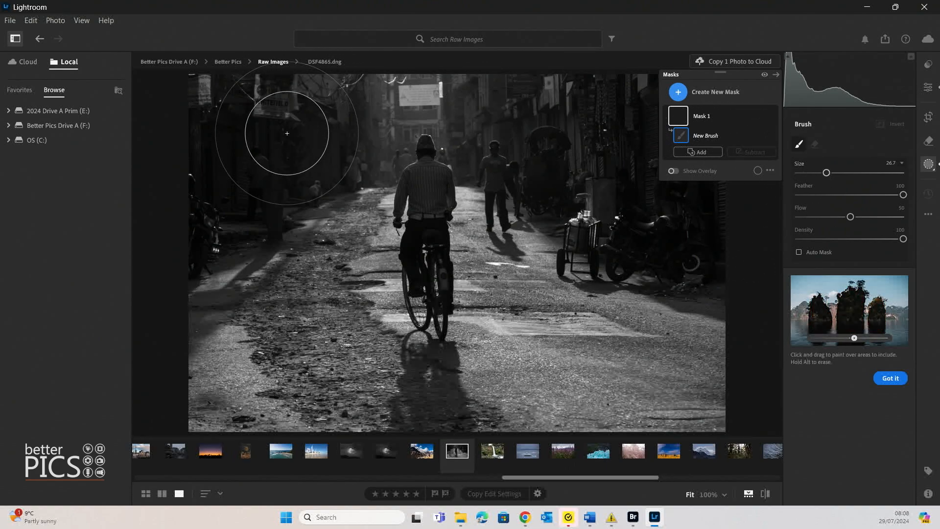
pyautogui.moveTo(284, 130)
pyautogui.mouseDown()
pyautogui.moveTo(259, 176)
pyautogui.moveTo(199, 222)
pyautogui.moveTo(230, 105)
pyautogui.mouseUp()
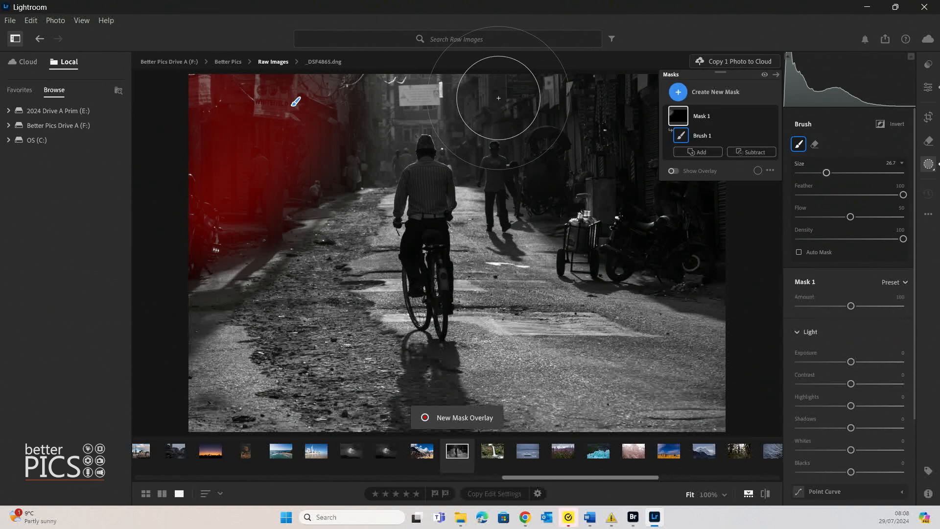
pyautogui.moveTo(504, 95)
pyautogui.mouseDown()
pyautogui.moveTo(609, 210)
pyautogui.moveTo(733, 191)
pyautogui.moveTo(584, 84)
pyautogui.moveTo(656, 168)
pyautogui.moveTo(655, 231)
pyautogui.mouseUp()
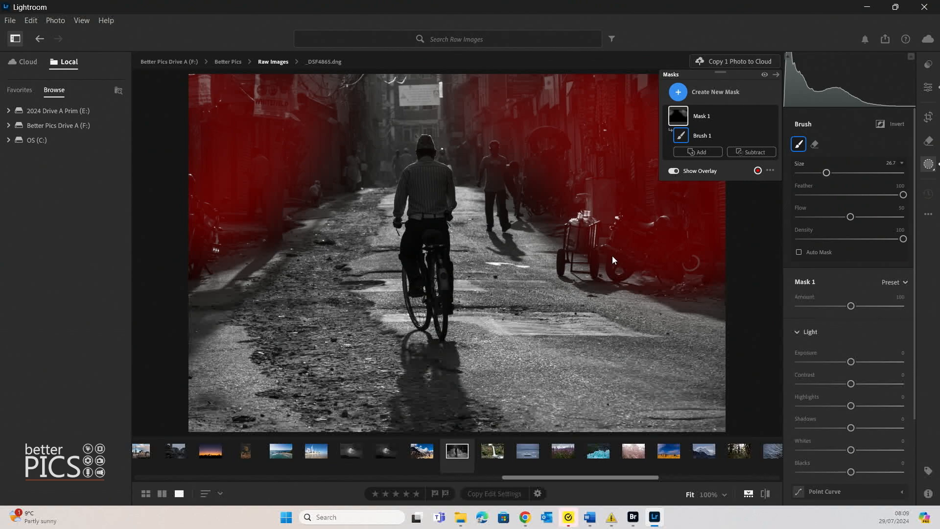
# Choose Color Overlay as the mask overlay mode and set the building mask's Exposure to -0.32
pyautogui.click(675, 171)
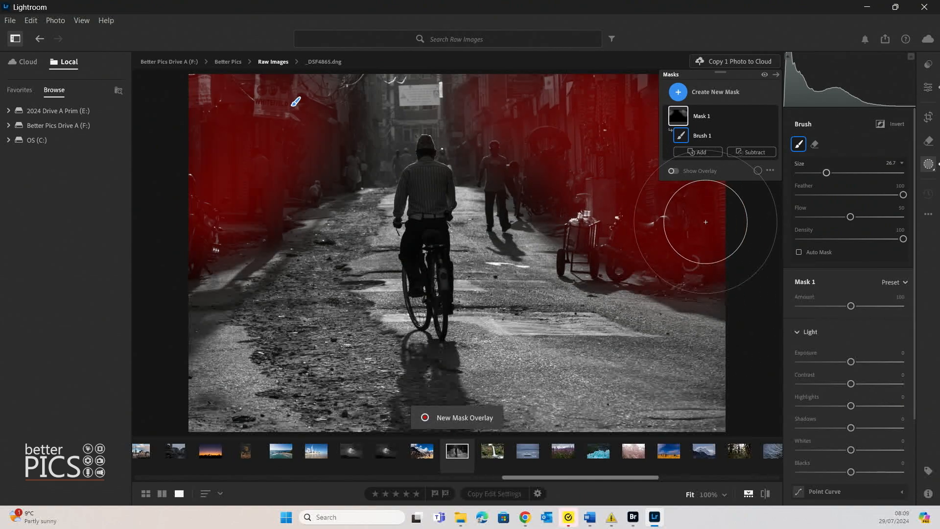
pyautogui.click(770, 170)
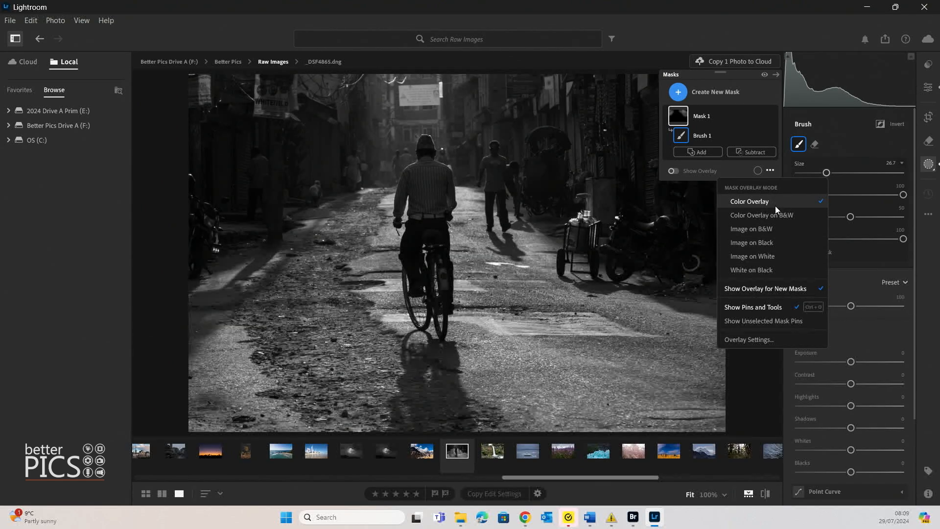
pyautogui.click(775, 200)
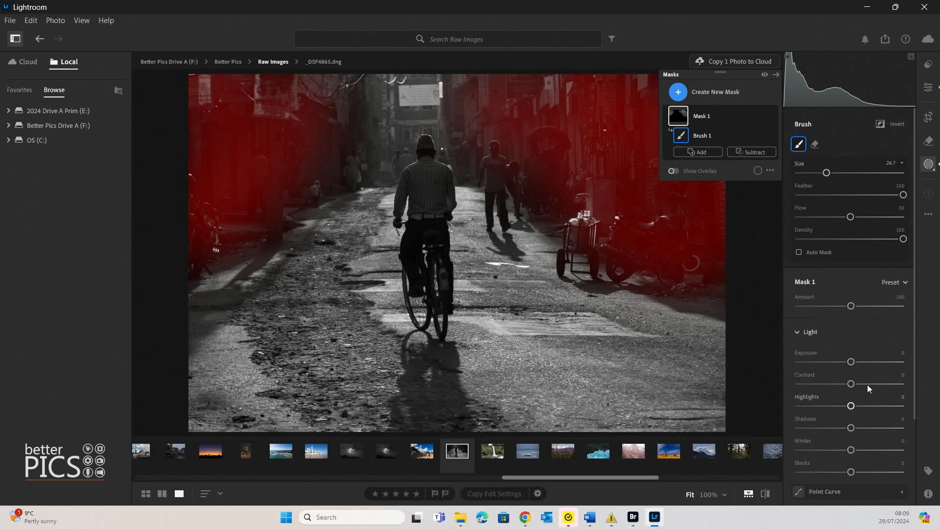
pyautogui.moveTo(850, 362); pyautogui.dragTo(844, 363)
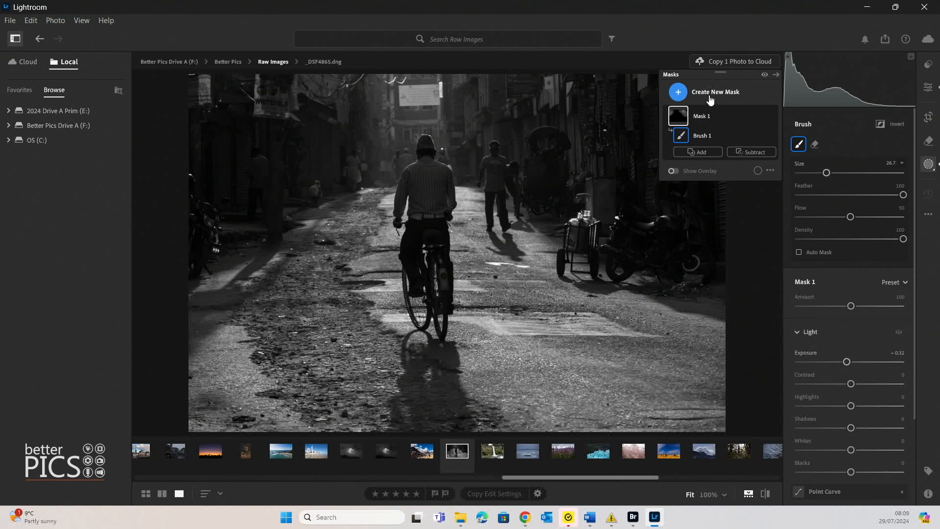
# Paint a second brush mask over the foreground road and the street's edges, and set its Exposure to -1.12
pyautogui.click(700, 152)
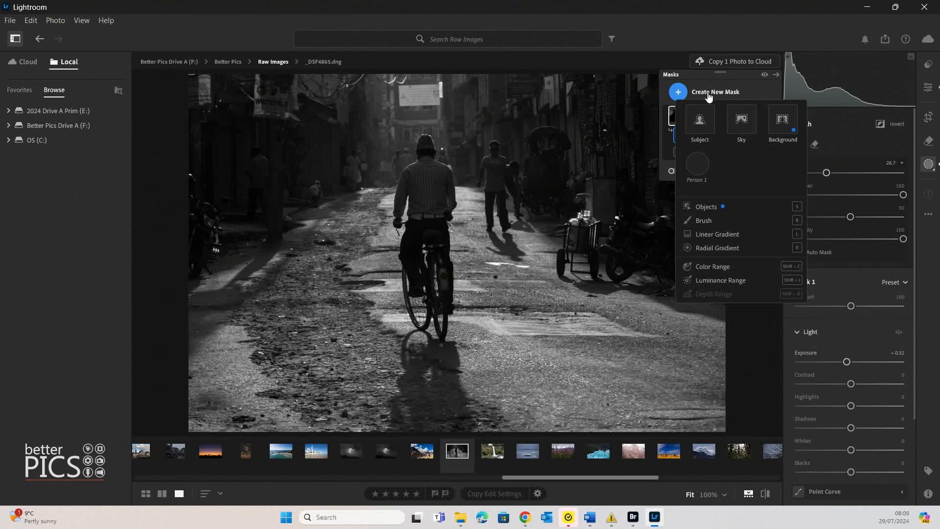
pyautogui.click(704, 221)
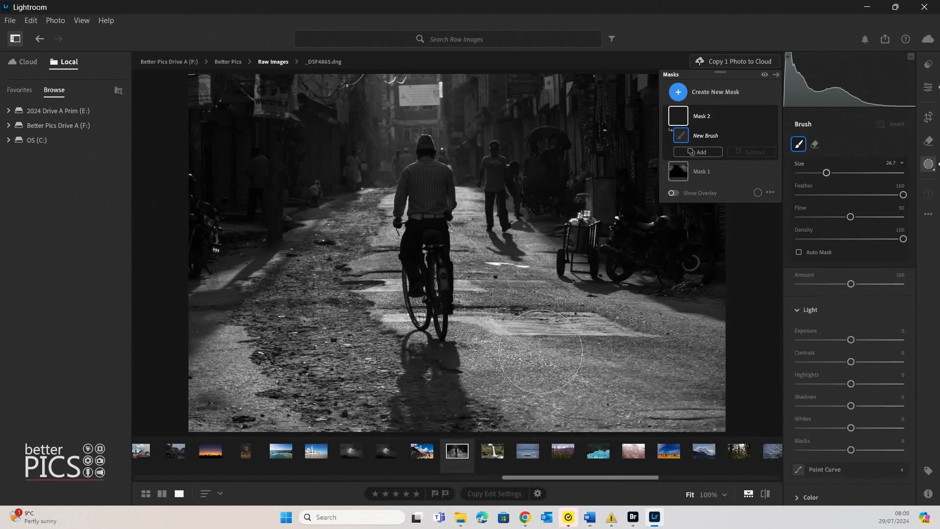
pyautogui.moveTo(519, 377)
pyautogui.mouseDown()
pyautogui.moveTo(630, 399)
pyautogui.moveTo(719, 386)
pyautogui.moveTo(708, 356)
pyautogui.moveTo(529, 302)
pyautogui.moveTo(517, 374)
pyautogui.moveTo(466, 399)
pyautogui.moveTo(279, 427)
pyautogui.moveTo(199, 327)
pyautogui.moveTo(242, 389)
pyautogui.moveTo(224, 415)
pyautogui.moveTo(313, 446)
pyautogui.mouseUp()
pyautogui.moveTo(241, 336)
pyautogui.mouseDown()
pyautogui.moveTo(264, 308)
pyautogui.moveTo(281, 363)
pyautogui.mouseUp()
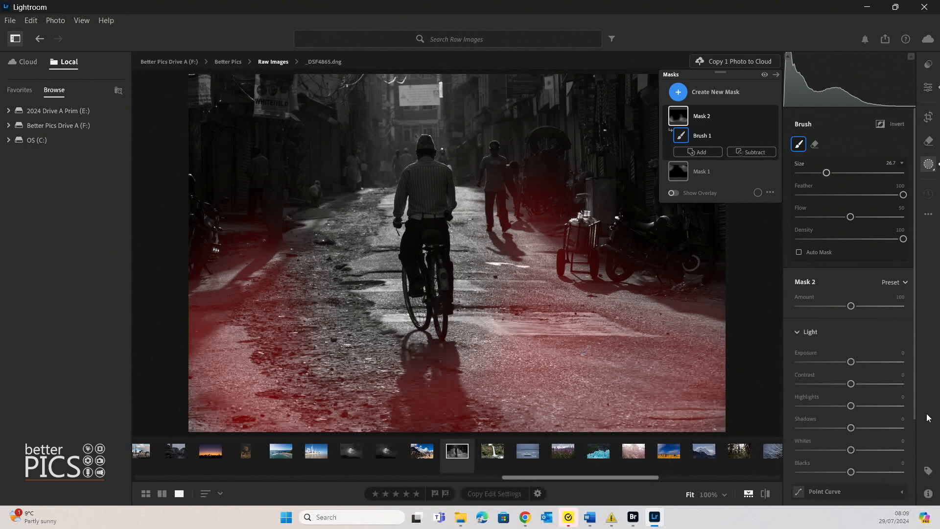
pyautogui.moveTo(850, 361); pyautogui.dragTo(837, 362)
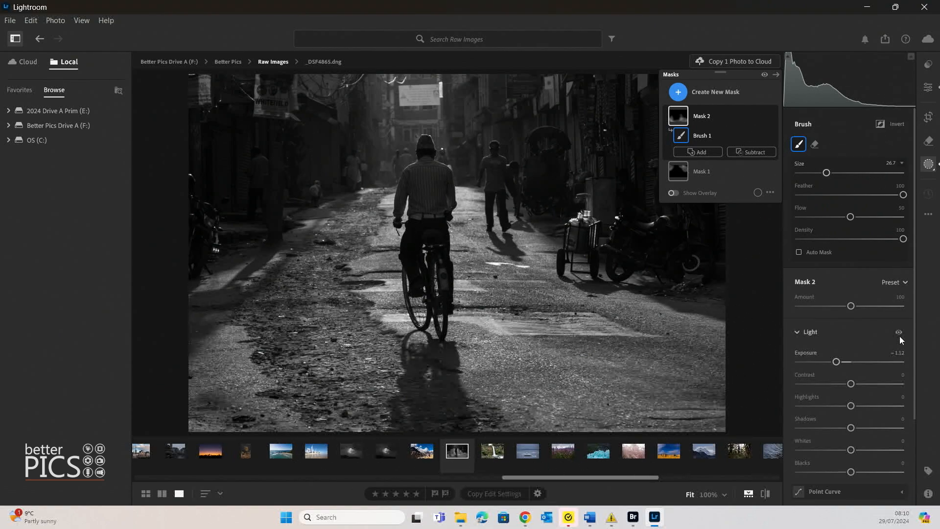
# Leave the masking tools and return to the photo's main edit settings
pyautogui.click(928, 164)
pyautogui.click(928, 64)
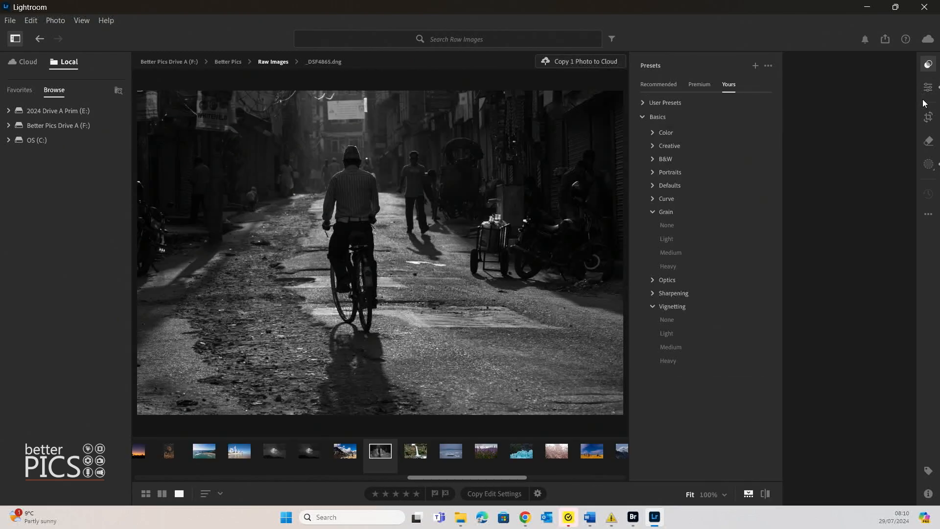
pyautogui.click(927, 88)
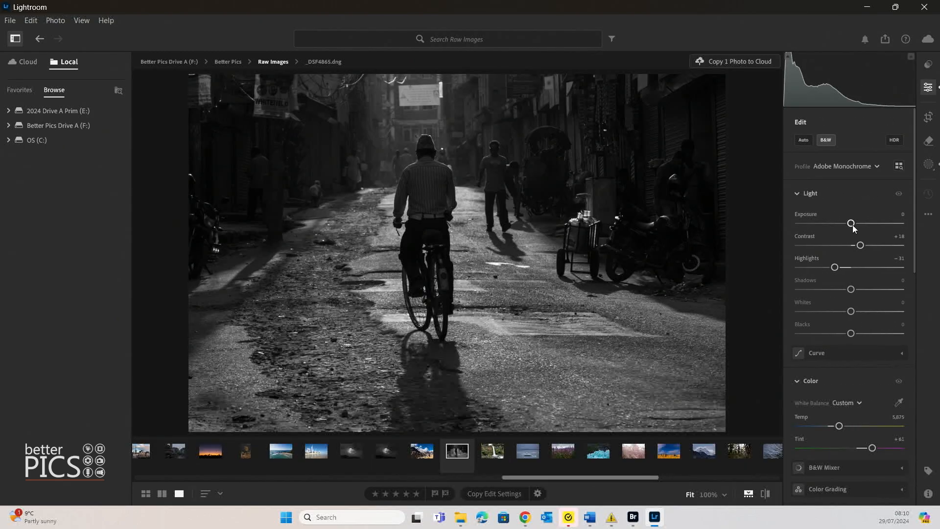
# Set the whole photo's Exposure to +0.09 and Contrast to +29
pyautogui.moveTo(860, 245)
pyautogui.mouseDown()
pyautogui.moveTo(868, 245)
pyautogui.moveTo(853, 223)
pyautogui.moveTo(867, 247)
pyautogui.mouseUp()
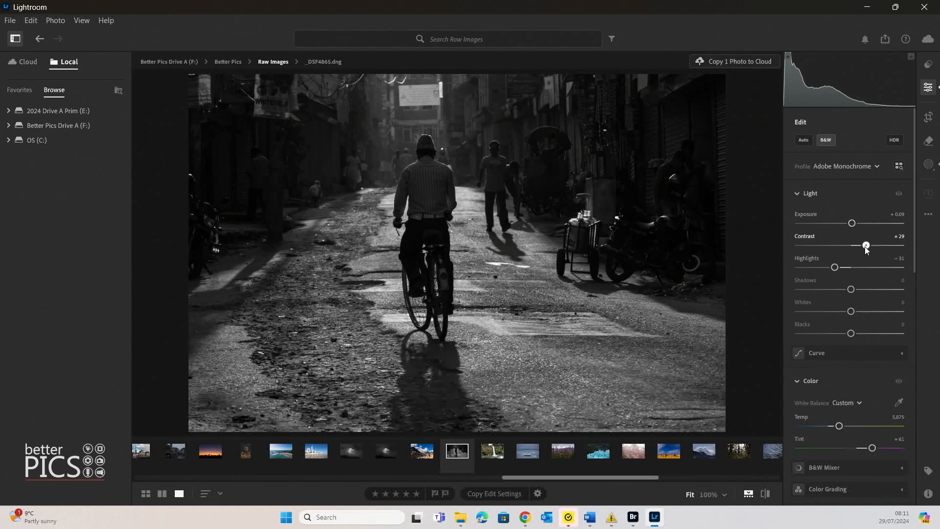
# Create a third brush mask and paint it over the cyclist, the bright street behind him and the sunlit road around him
pyautogui.click(930, 165)
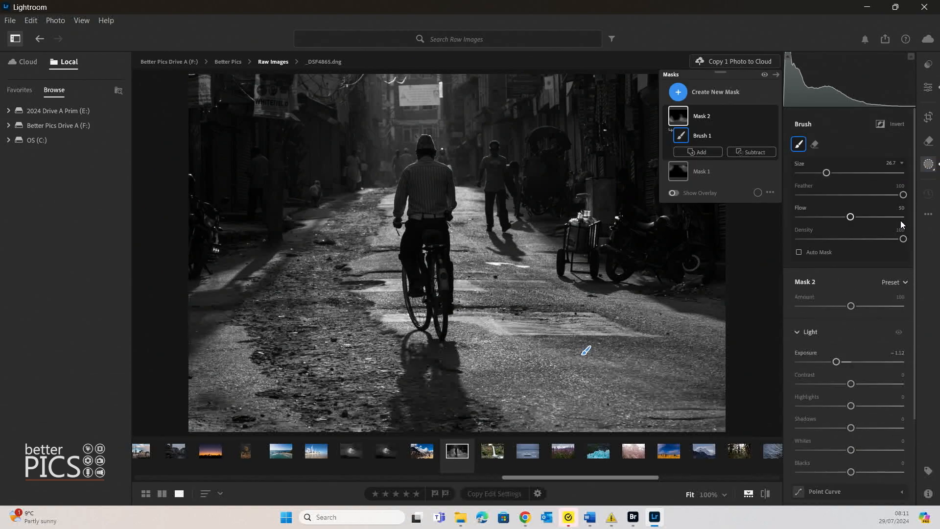
pyautogui.click(715, 91)
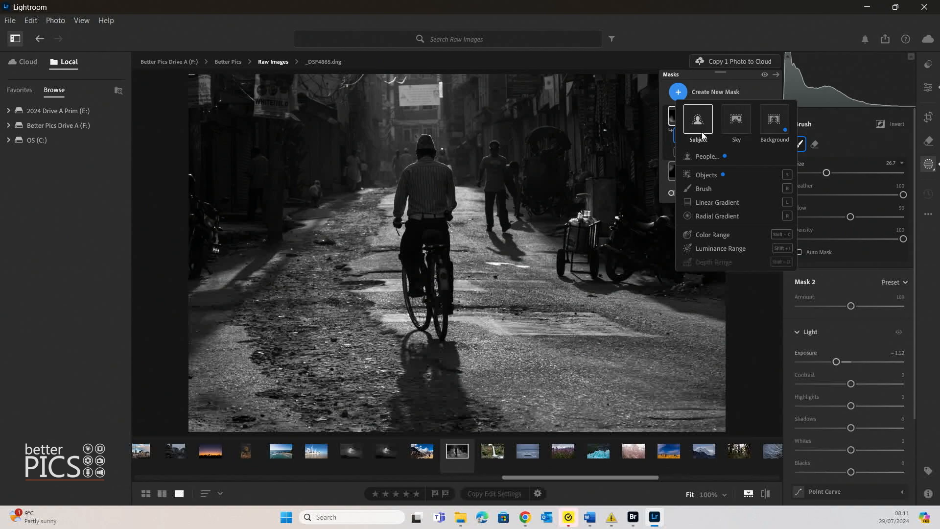
pyautogui.click(704, 189)
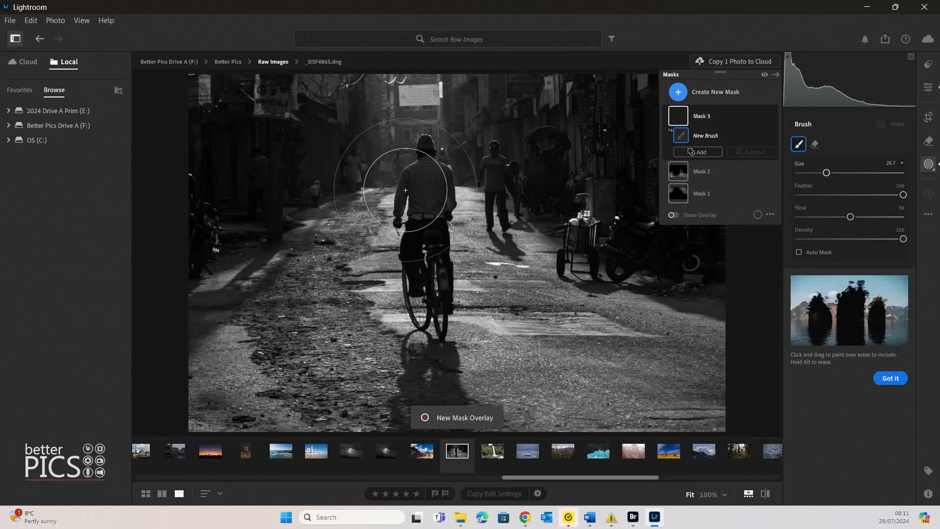
pyautogui.moveTo(426, 147)
pyautogui.mouseDown()
pyautogui.moveTo(426, 274)
pyautogui.moveTo(395, 259)
pyautogui.moveTo(388, 136)
pyautogui.moveTo(447, 157)
pyautogui.moveTo(494, 225)
pyautogui.moveTo(443, 316)
pyautogui.moveTo(396, 325)
pyautogui.moveTo(403, 129)
pyautogui.mouseUp()
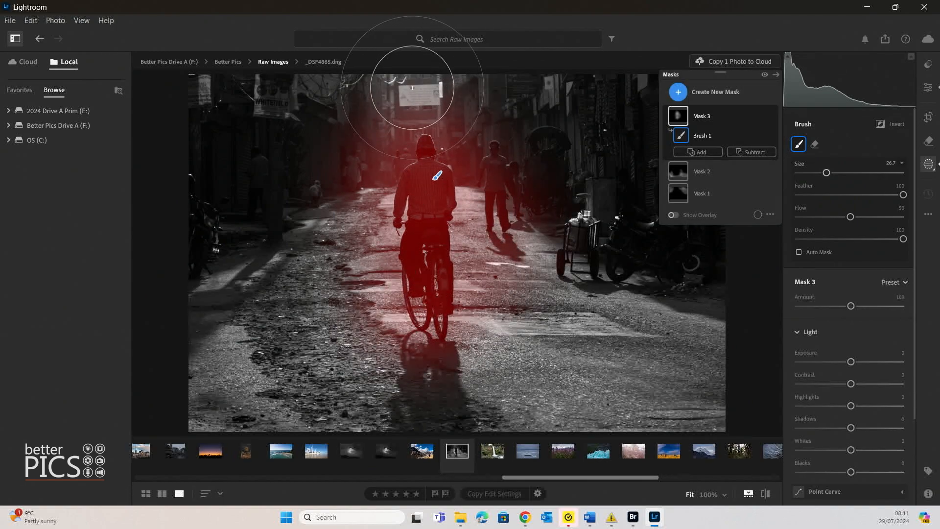
pyautogui.moveTo(413, 88); pyautogui.dragTo(458, 149)
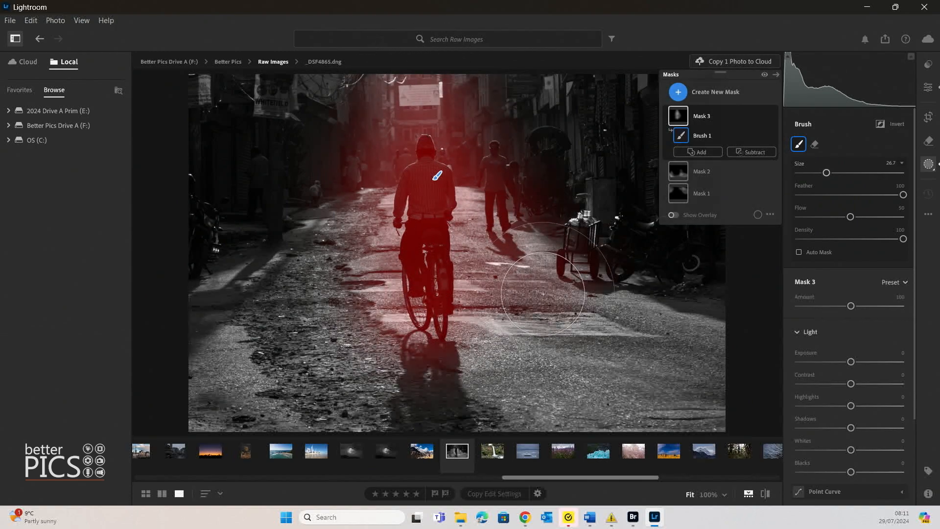
pyautogui.moveTo(544, 282)
pyautogui.mouseDown()
pyautogui.moveTo(506, 338)
pyautogui.moveTo(454, 377)
pyautogui.moveTo(450, 361)
pyautogui.mouseUp()
pyautogui.moveTo(450, 362)
pyautogui.mouseDown()
pyautogui.moveTo(419, 375)
pyautogui.moveTo(340, 364)
pyautogui.moveTo(329, 298)
pyautogui.moveTo(362, 247)
pyautogui.moveTo(399, 233)
pyautogui.mouseUp()
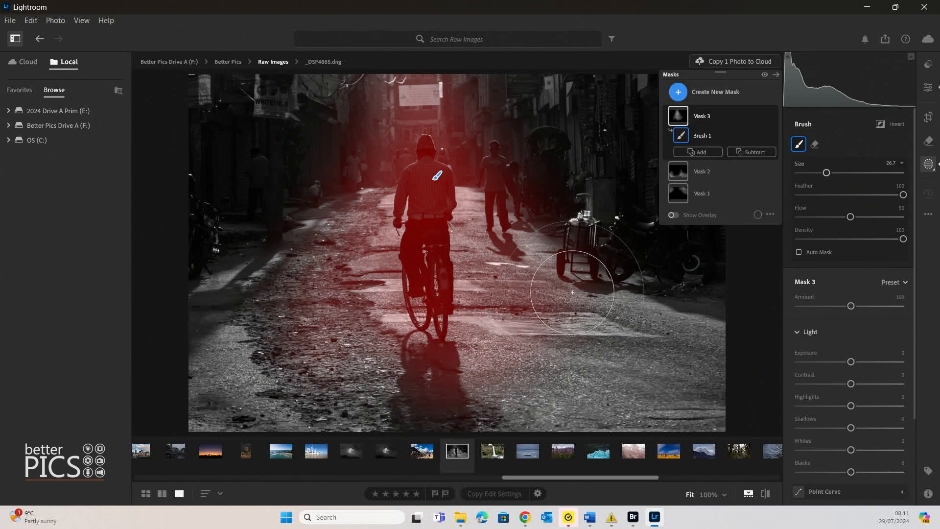
pyautogui.moveTo(549, 267); pyautogui.dragTo(540, 270)
pyautogui.moveTo(514, 346); pyautogui.dragTo(506, 339)
pyautogui.moveTo(454, 210); pyautogui.dragTo(407, 94)
# Brighten the cyclist mask by setting its Exposure to +0.88
pyautogui.moveTo(850, 361); pyautogui.dragTo(854, 368)
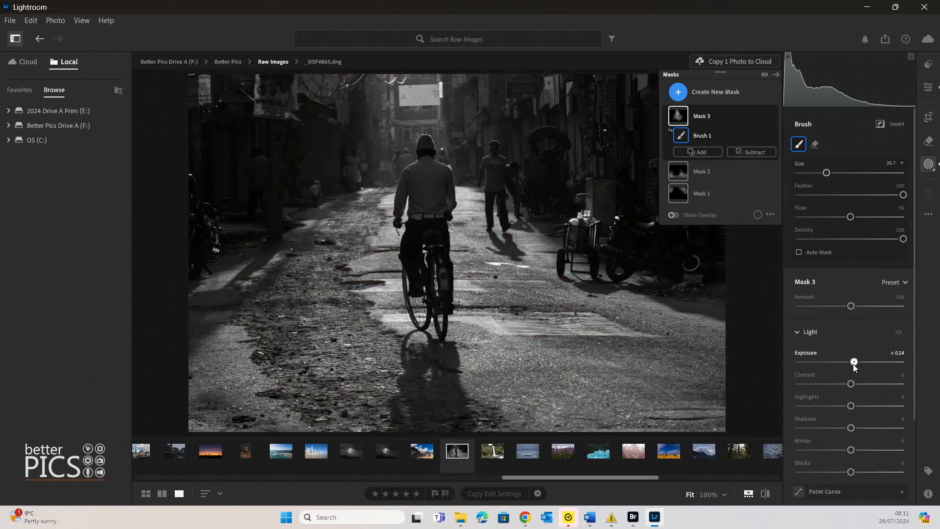
pyautogui.moveTo(438, 176)
pyautogui.moveTo(854, 362); pyautogui.dragTo(863, 362)
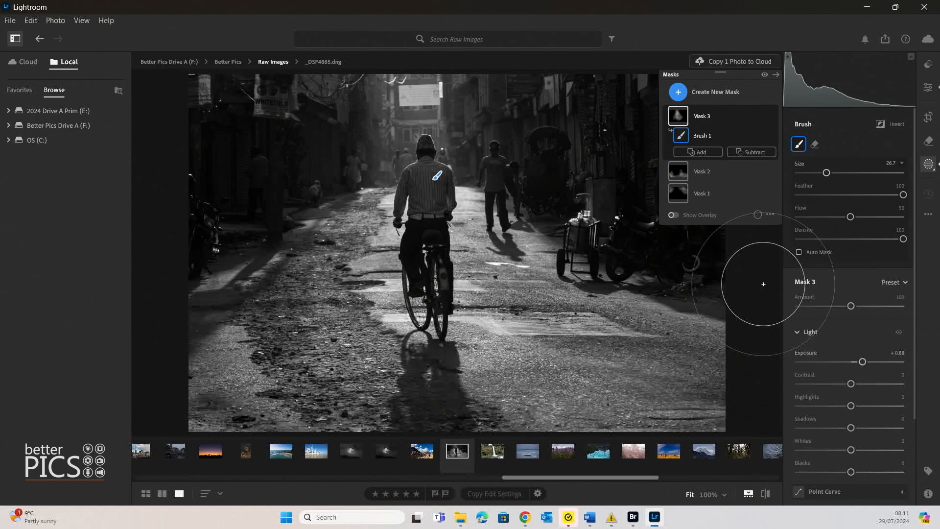
# Collapse the mask list, leave masking and close the editing controls to show the finished photo larger
pyautogui.click(776, 74)
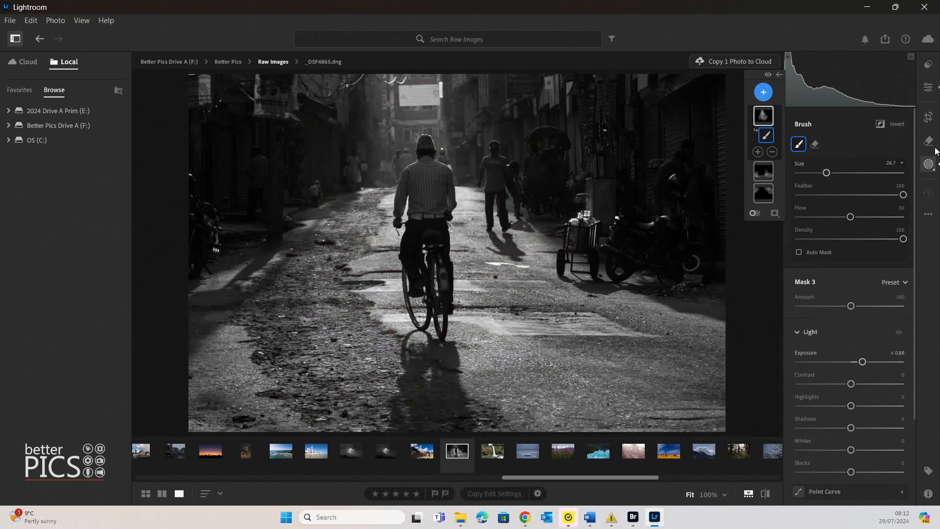
pyautogui.click(928, 87)
pyautogui.press('e')
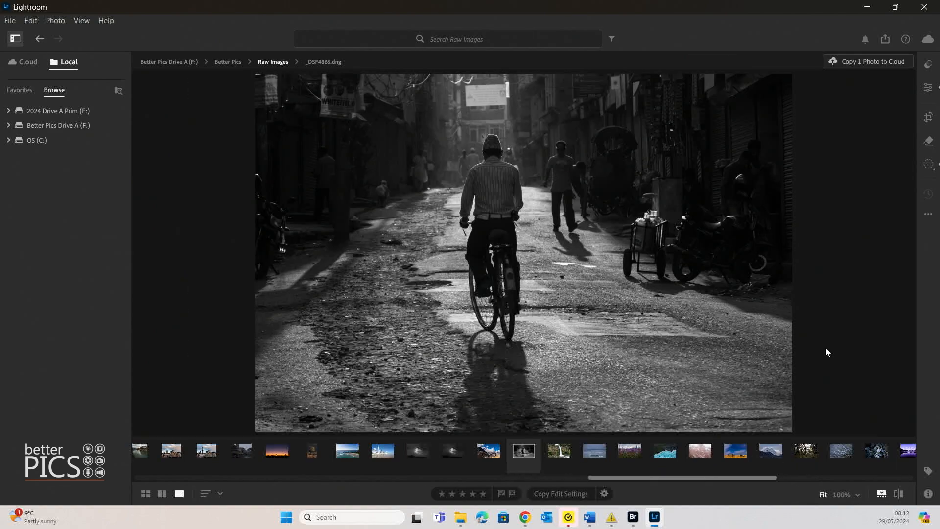